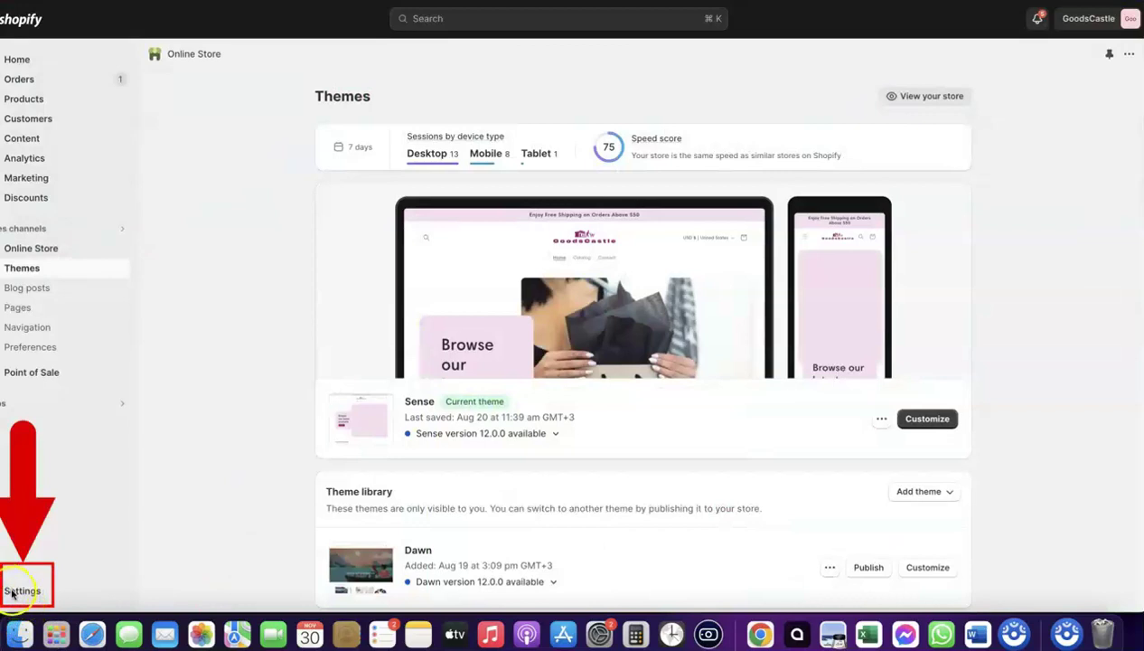
Open the store's Payments settings from the Shopify admin Settings
{"action": "left_click", "coordinate": [22, 592]}
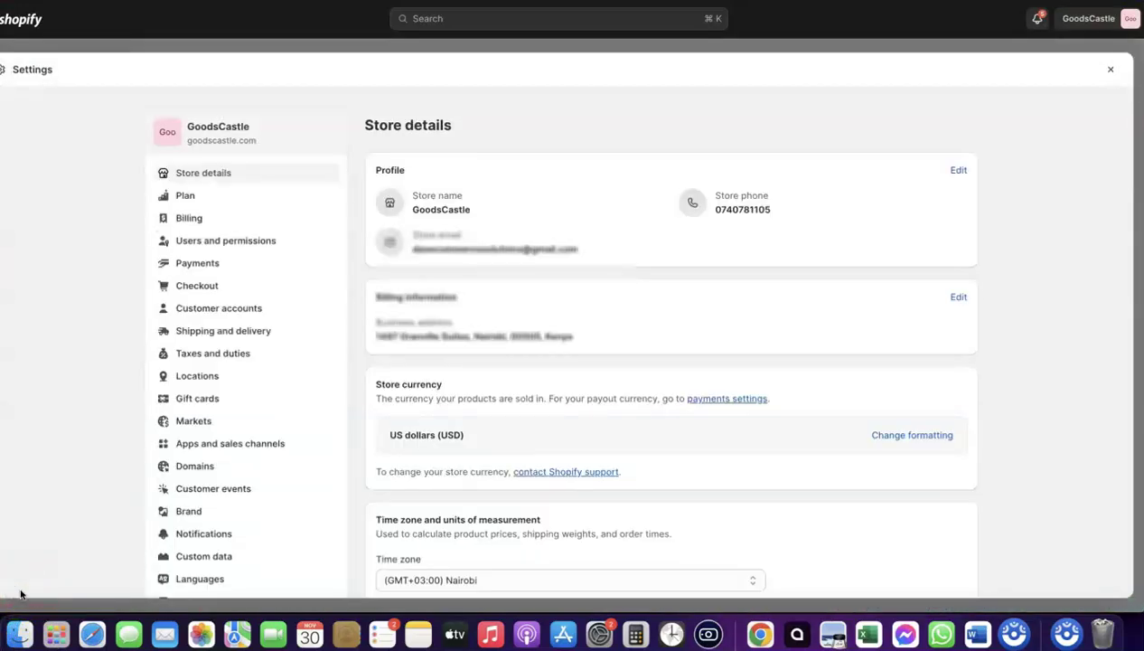
{"action": "left_click", "coordinate": [190, 265]}
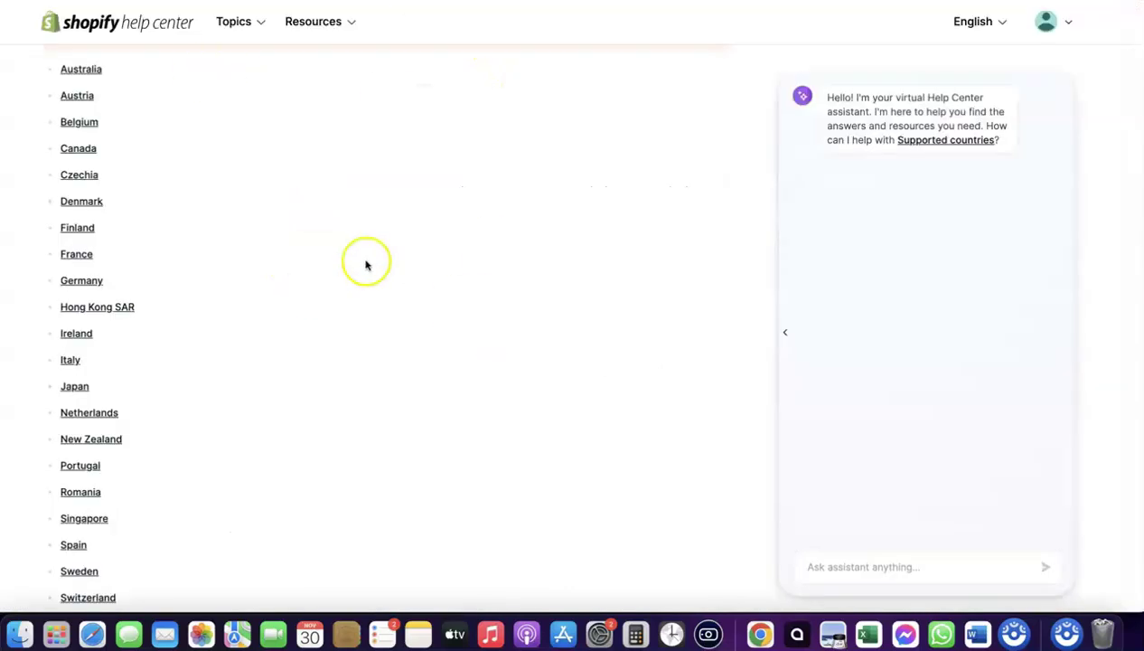
Scroll through the Help Center list of countries supported by Shopify Payments
{"action": "scroll", "coordinate": [367, 263], "scroll_direction": "up", "scroll_amount": 5}
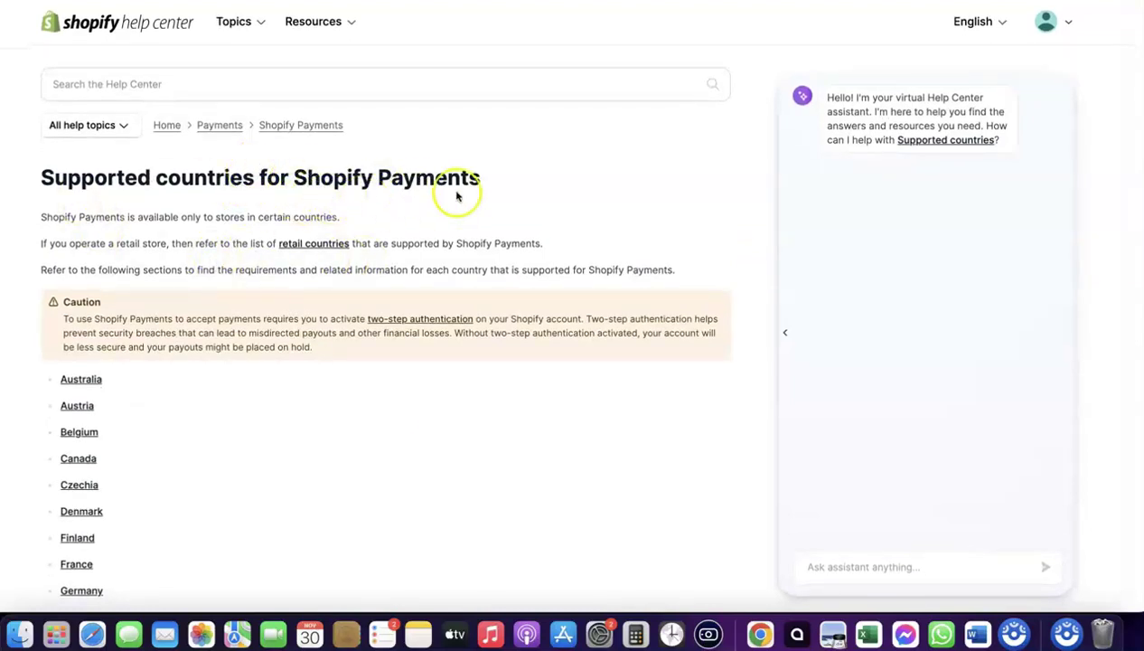
{"action": "scroll", "coordinate": [457, 194], "scroll_direction": "down", "scroll_amount": 4}
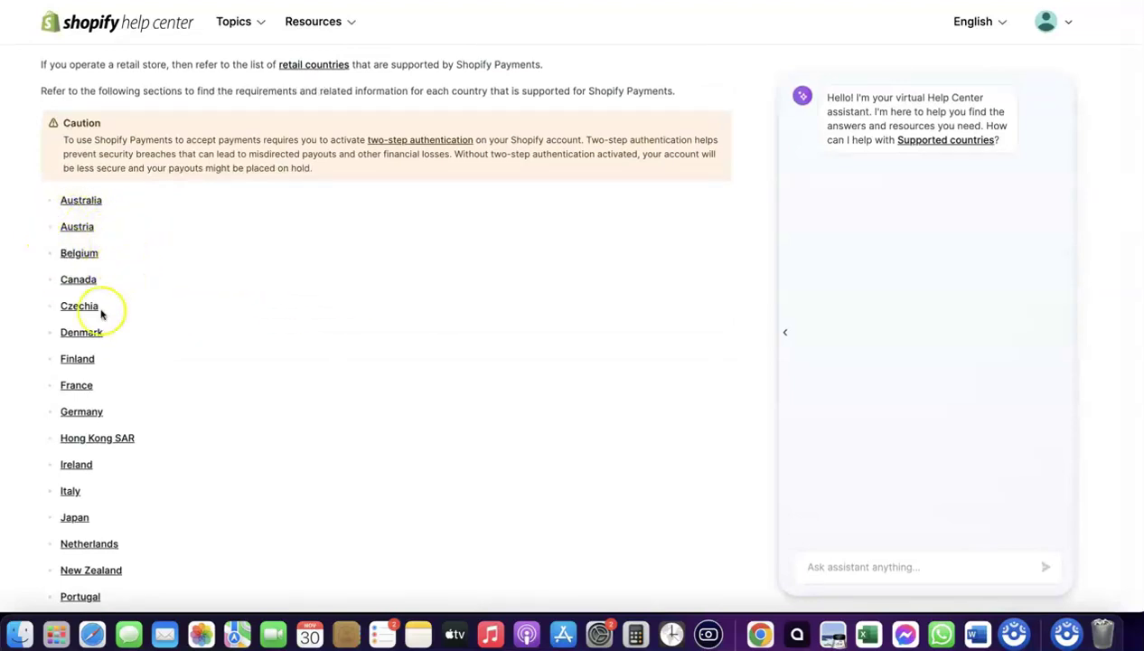
{"action": "scroll", "coordinate": [151, 337], "scroll_direction": "down", "scroll_amount": 2}
{"action": "scroll", "coordinate": [134, 330], "scroll_direction": "down", "scroll_amount": 2}
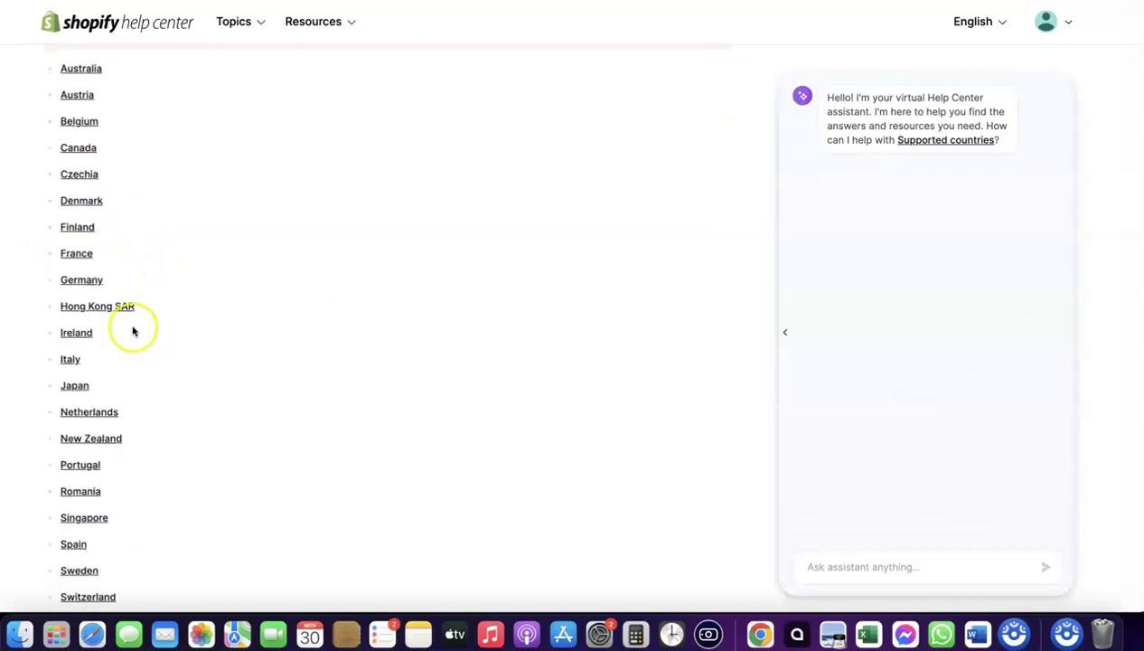
{"action": "scroll", "coordinate": [89, 434], "scroll_direction": "down", "scroll_amount": 1}
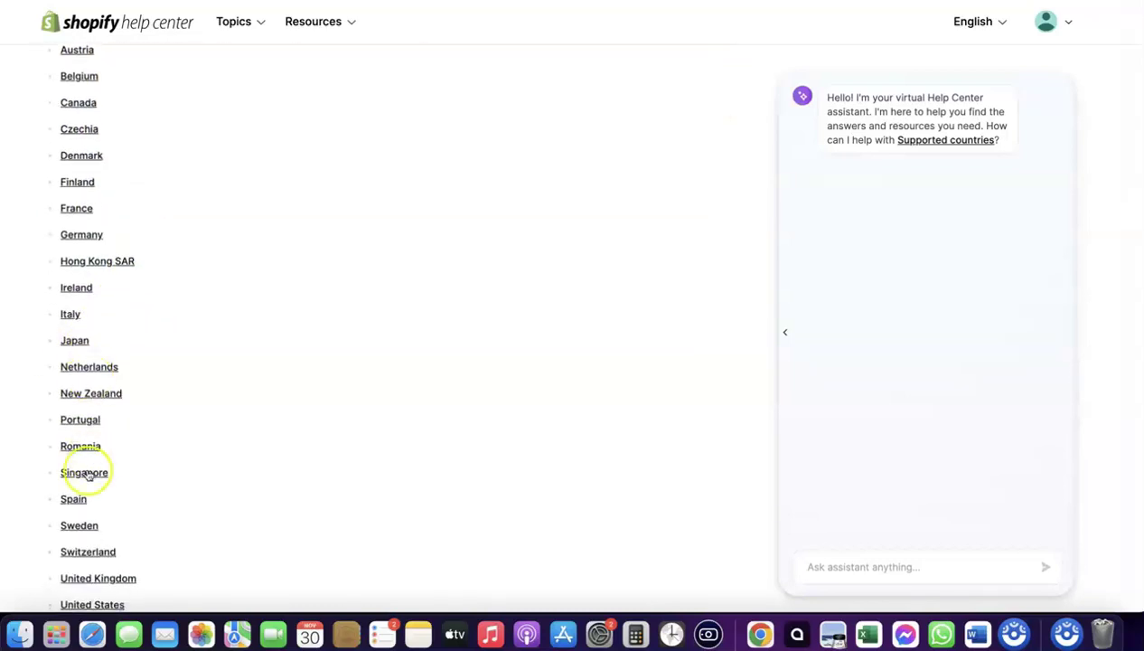
{"action": "scroll", "coordinate": [96, 465], "scroll_direction": "down", "scroll_amount": 3}
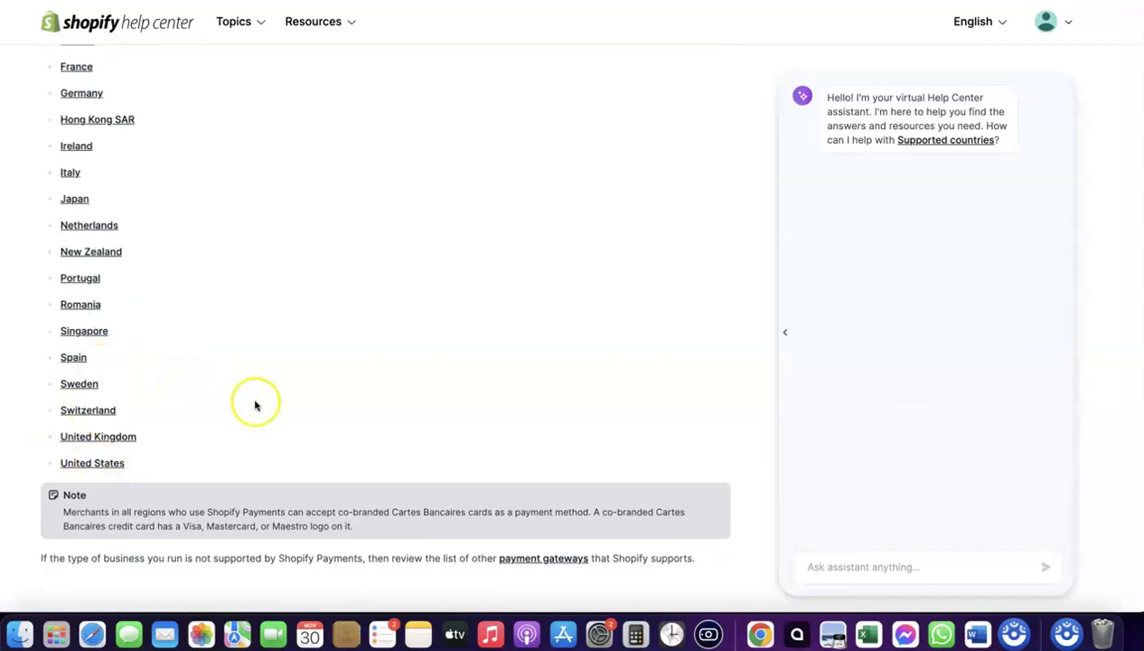
{"action": "scroll", "coordinate": [255, 404], "scroll_direction": "up", "scroll_amount": 5}
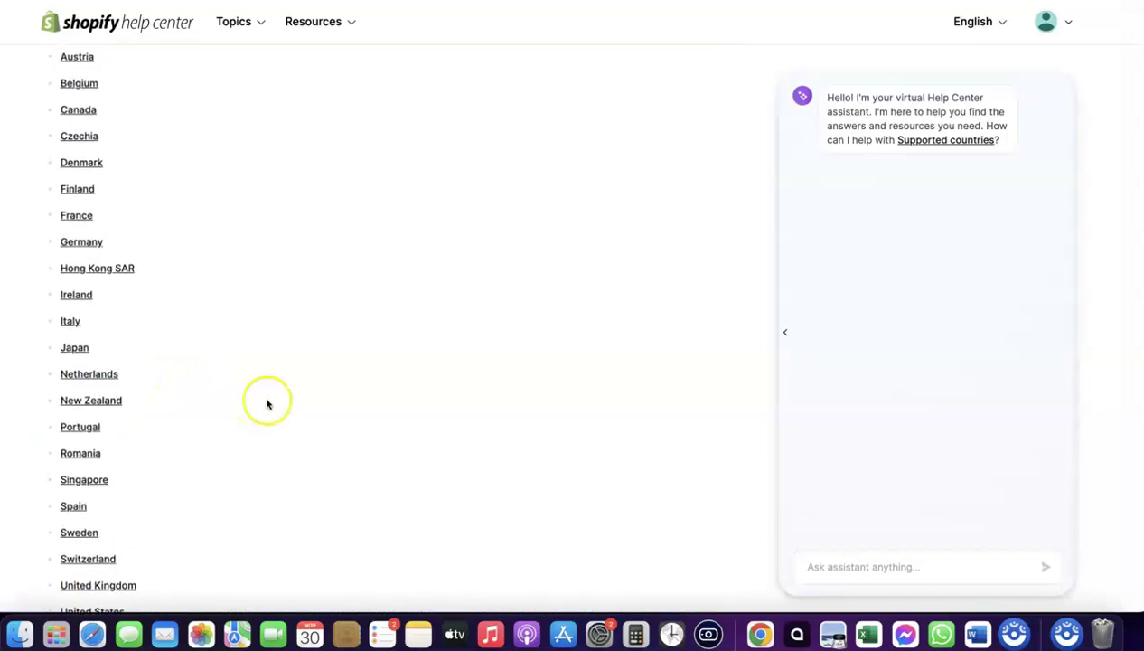
{"action": "scroll", "coordinate": [87, 76], "scroll_direction": "up", "scroll_amount": 1}
{"action": "scroll", "coordinate": [87, 76], "scroll_direction": "up", "scroll_amount": 4}
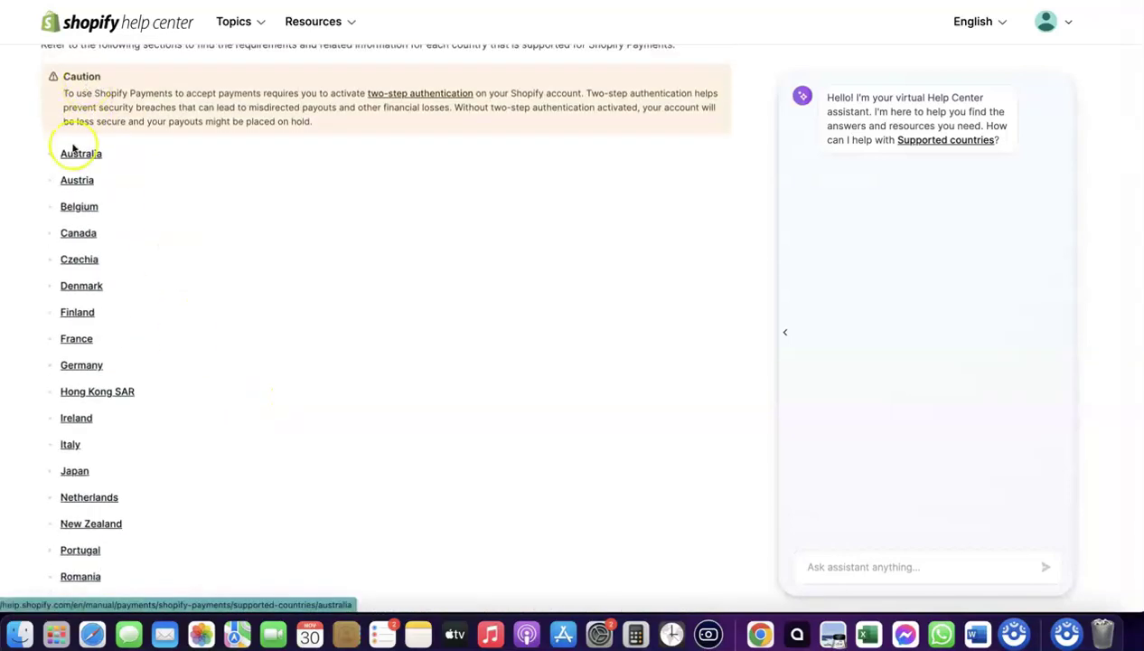
{"action": "scroll", "coordinate": [209, 188], "scroll_direction": "up", "scroll_amount": 10}
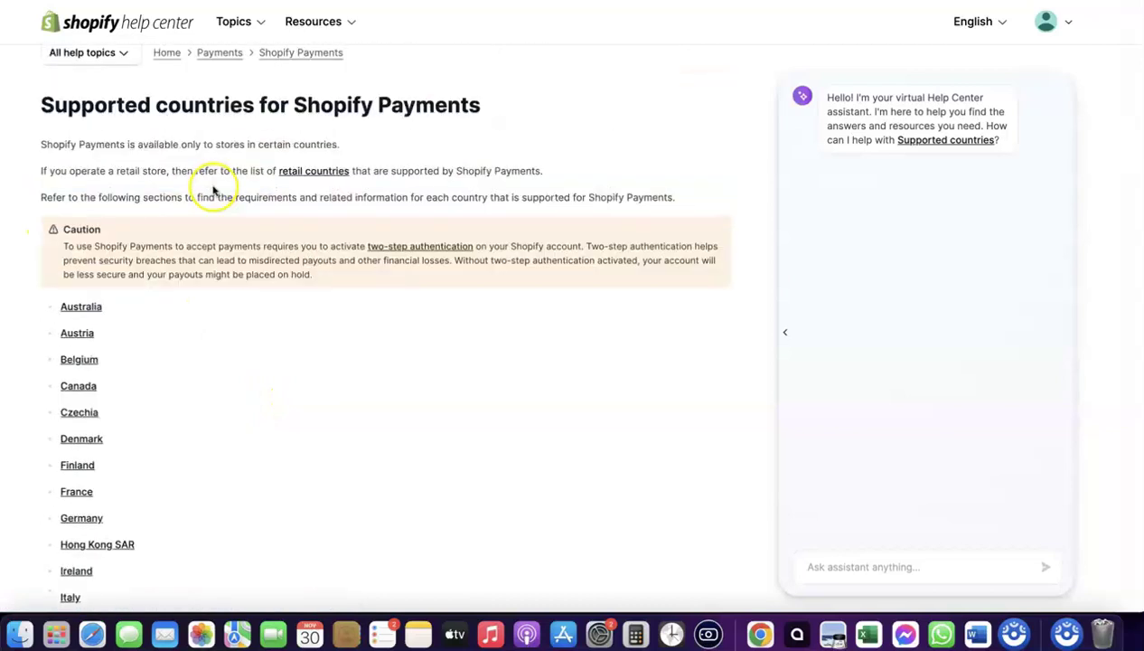
{"action": "scroll", "coordinate": [211, 177], "scroll_direction": "down", "scroll_amount": 17}
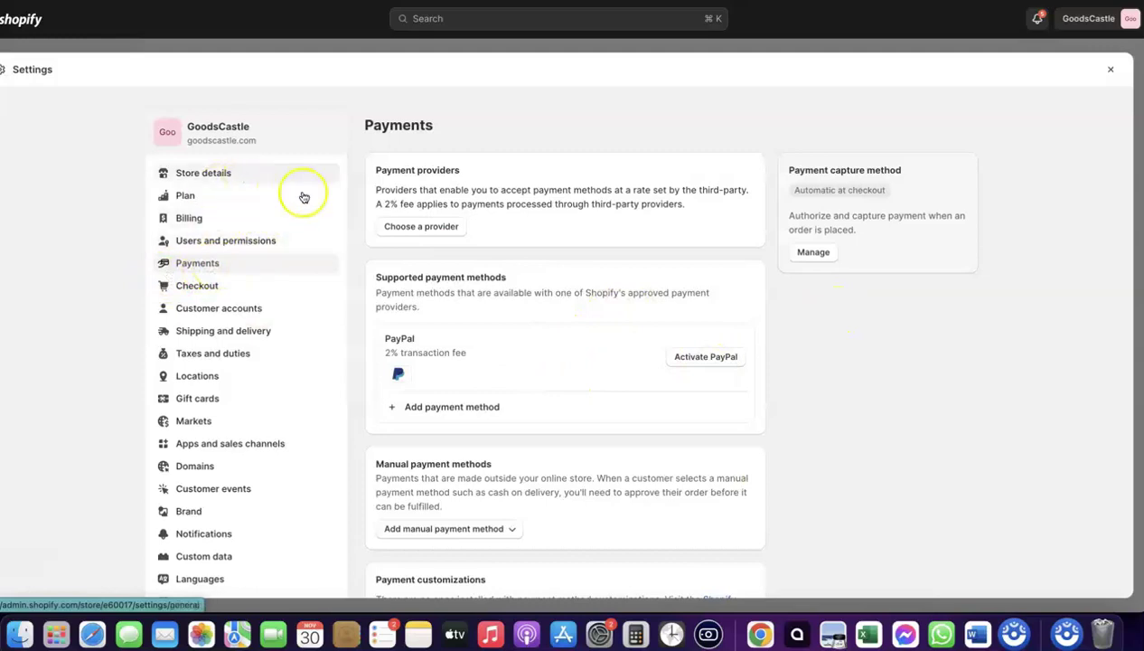
Filter the third-party payment providers for Stripe and choose it as the provider
{"action": "left_click", "coordinate": [418, 227]}
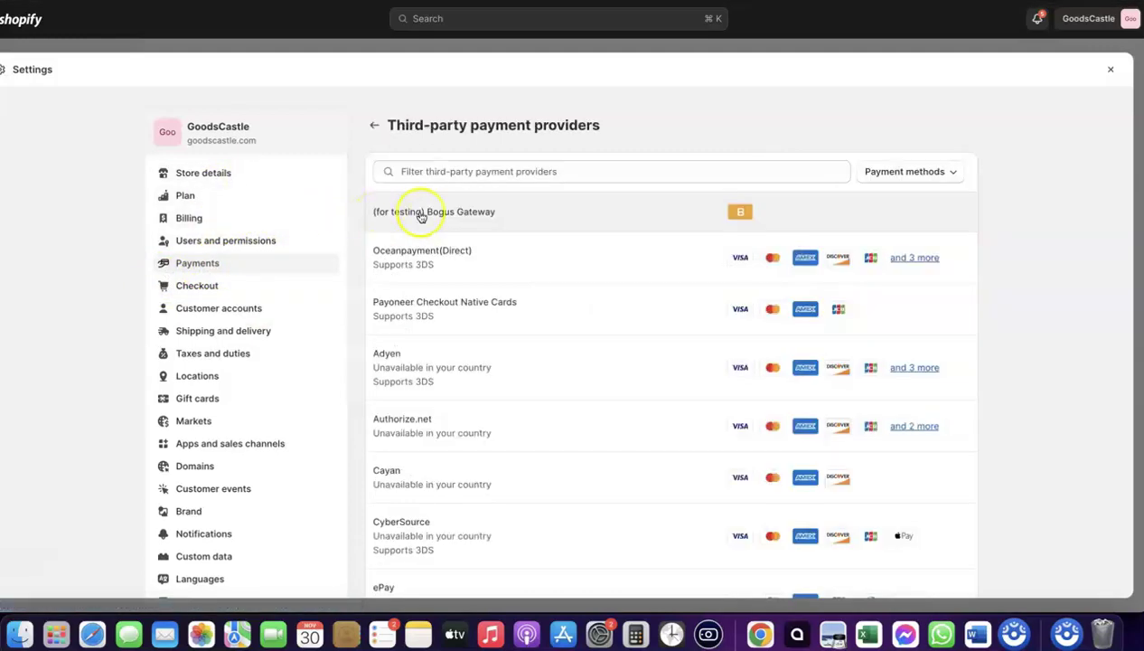
{"action": "left_click", "coordinate": [579, 171]}
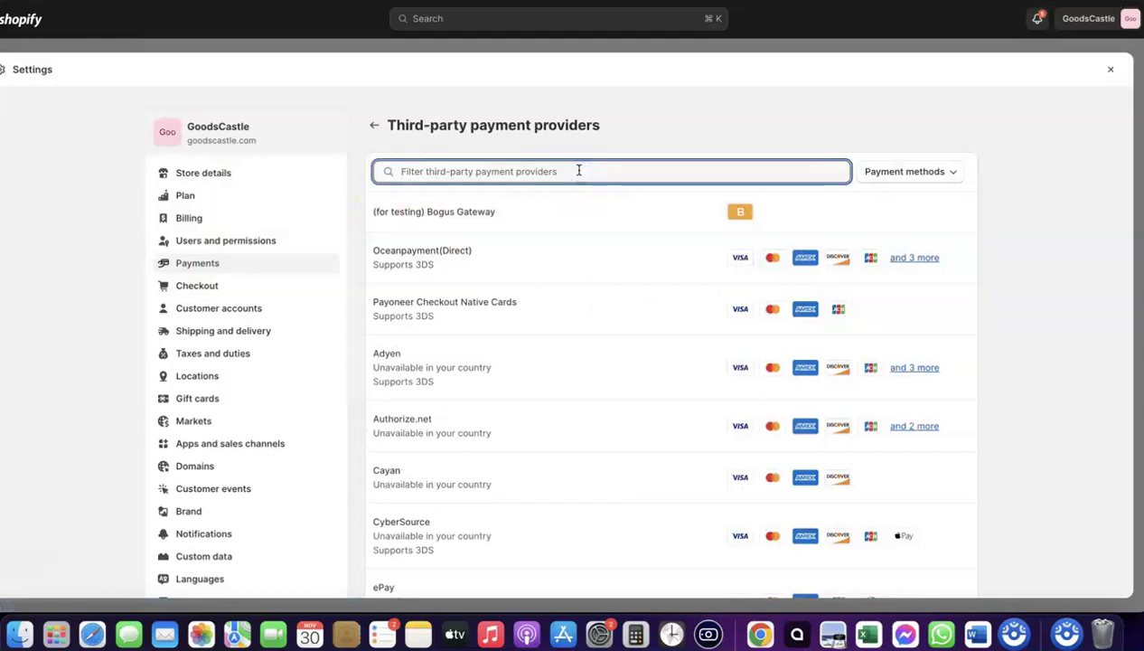
{"action": "type", "text": "Stripe"}
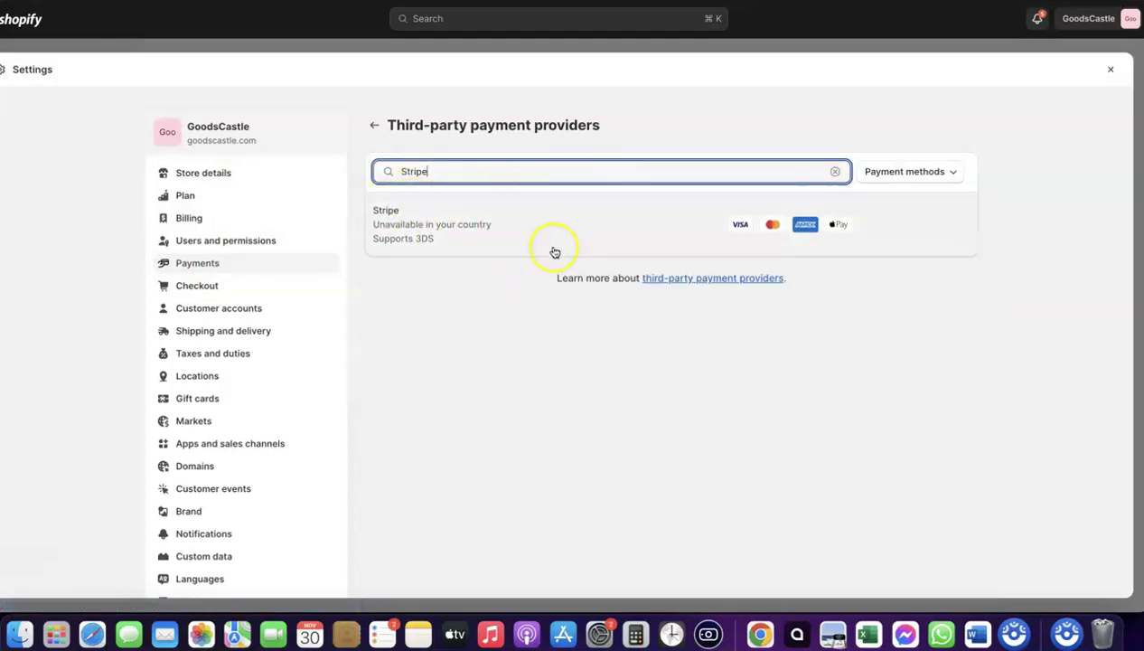
{"action": "left_click", "coordinate": [467, 226]}
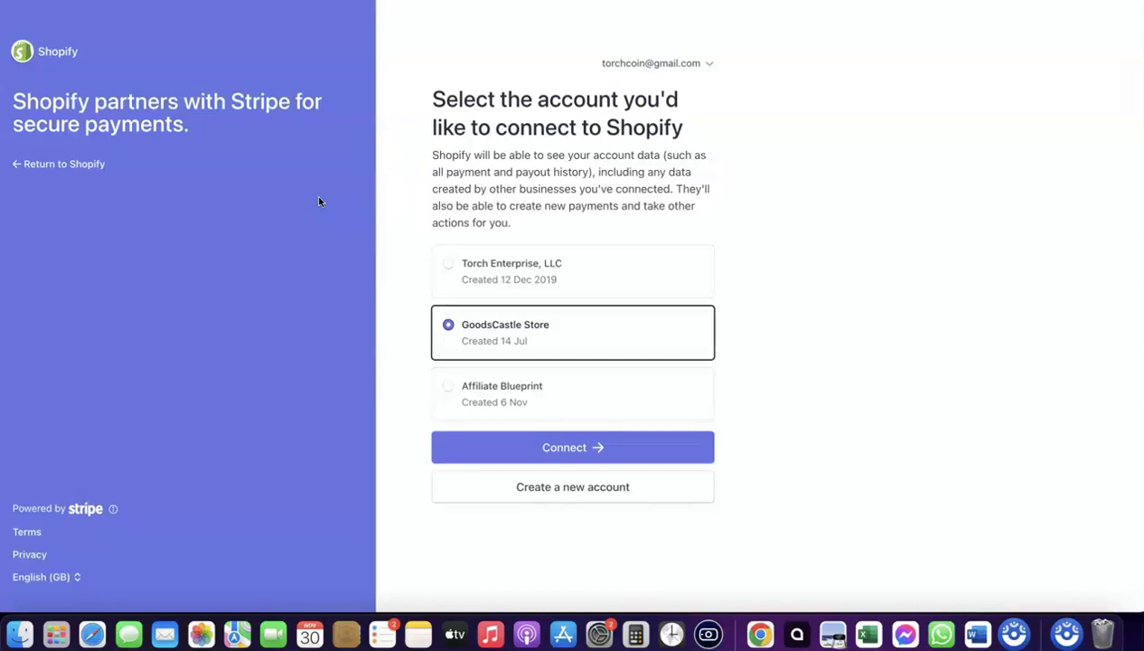
{"action": "left_click", "coordinate": [470, 104]}
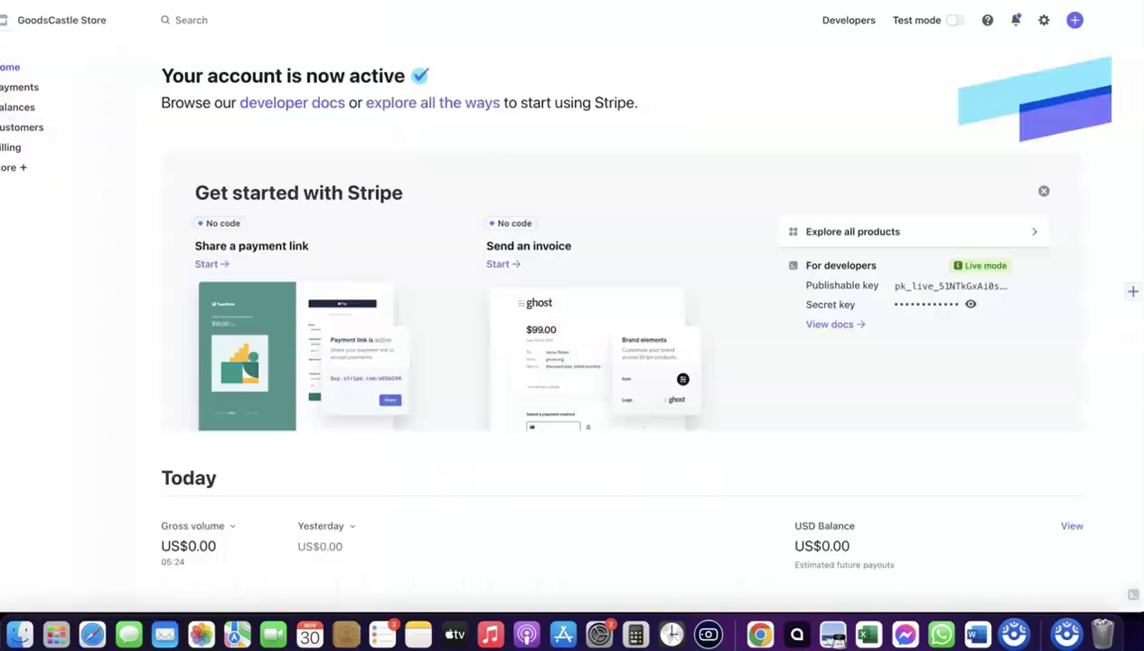
Open the Stripe account switcher to see the other available accounts
{"action": "left_click", "coordinate": [110, 21]}
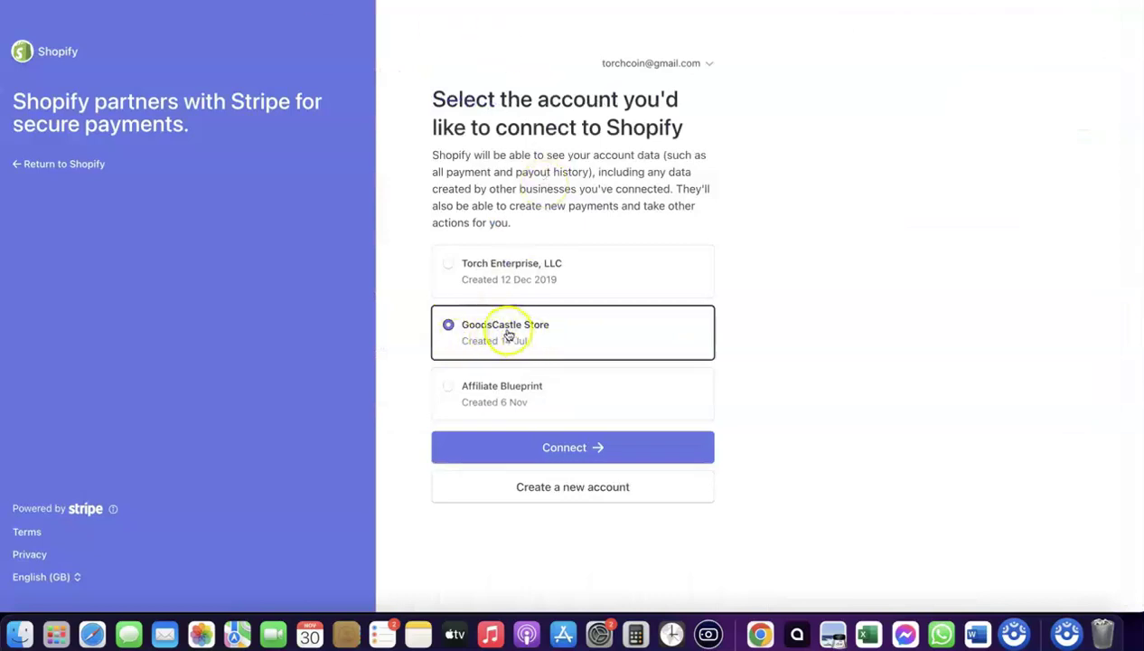
Connect the GoodsCastle Store Stripe account to Shopify
{"action": "left_click", "coordinate": [570, 449]}
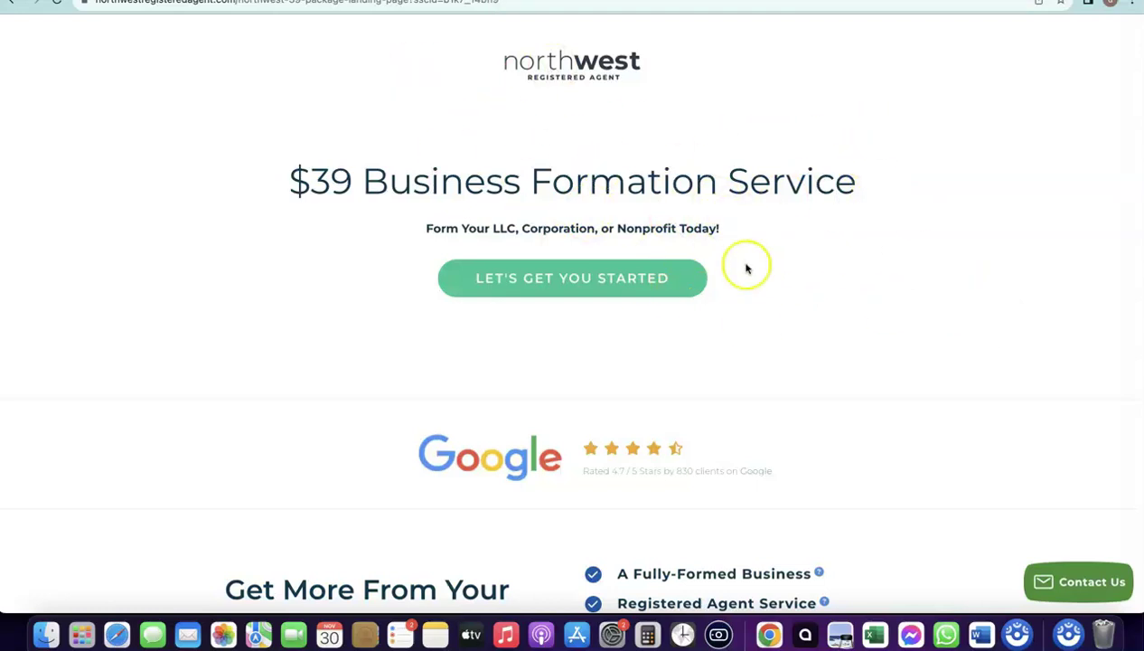
Start a new company formation order from the $39 Business Formation Service page
{"action": "left_click", "coordinate": [568, 280]}
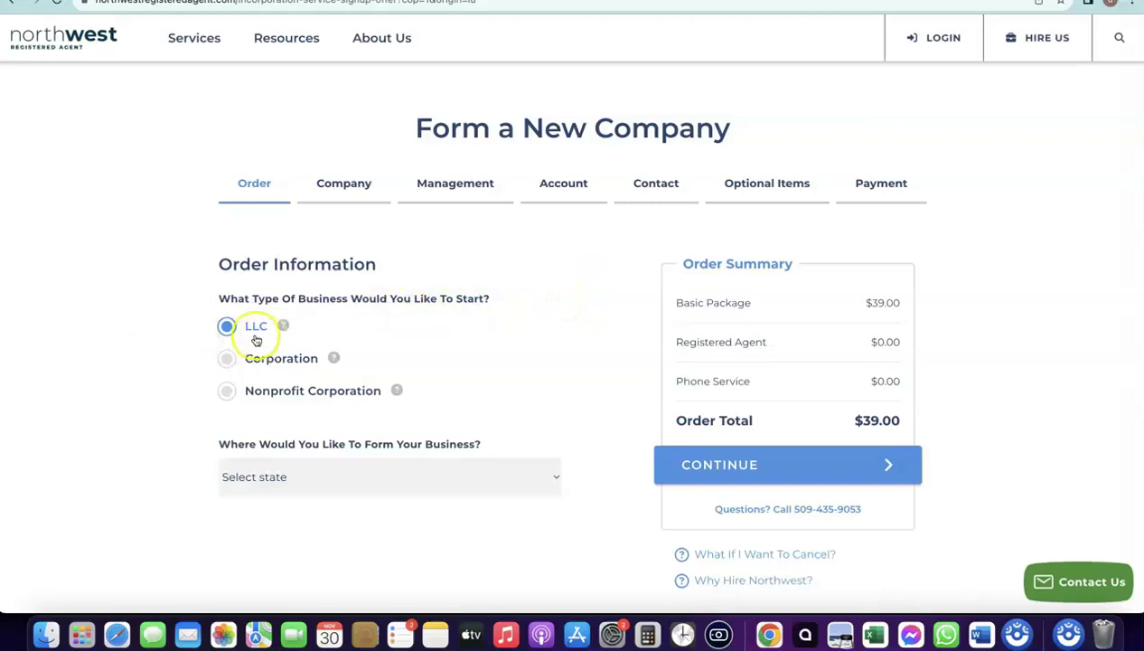
Look over the list of states available for forming the LLC
{"action": "scroll", "coordinate": [272, 324], "scroll_direction": "down", "scroll_amount": 1}
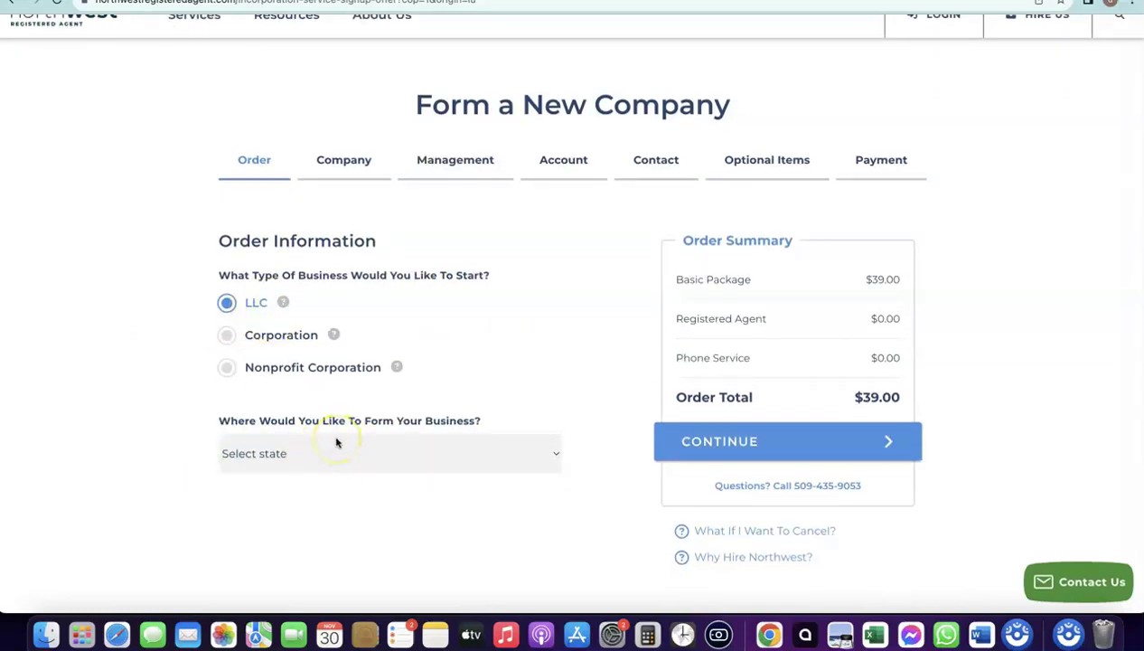
{"action": "left_click", "coordinate": [327, 447]}
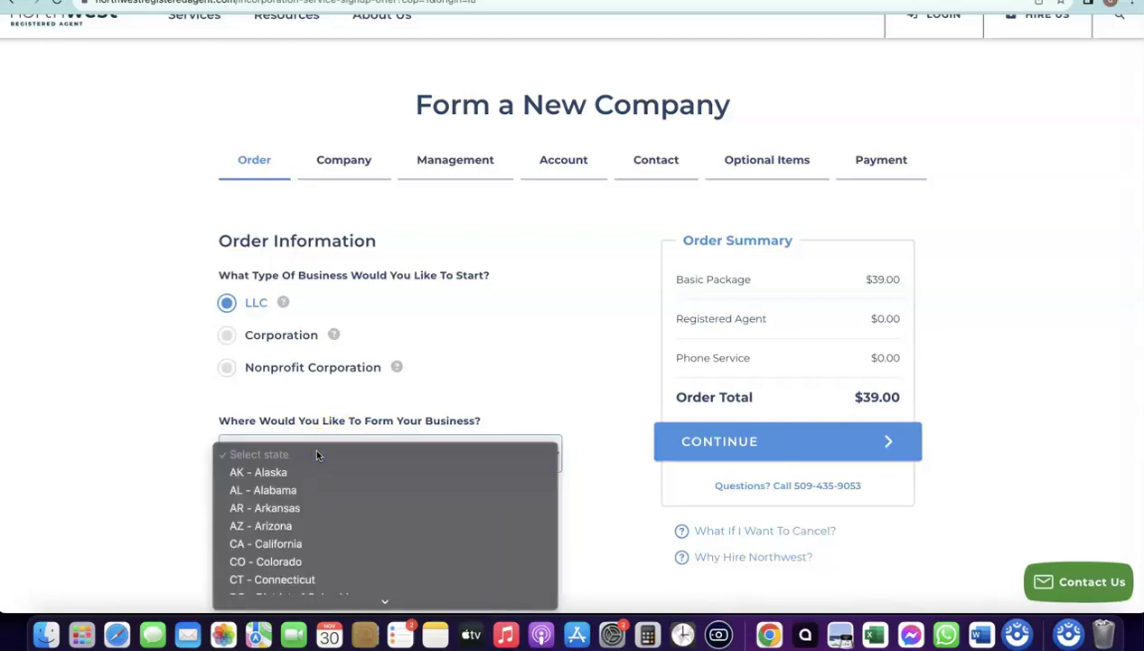
{"action": "left_click", "coordinate": [128, 378]}
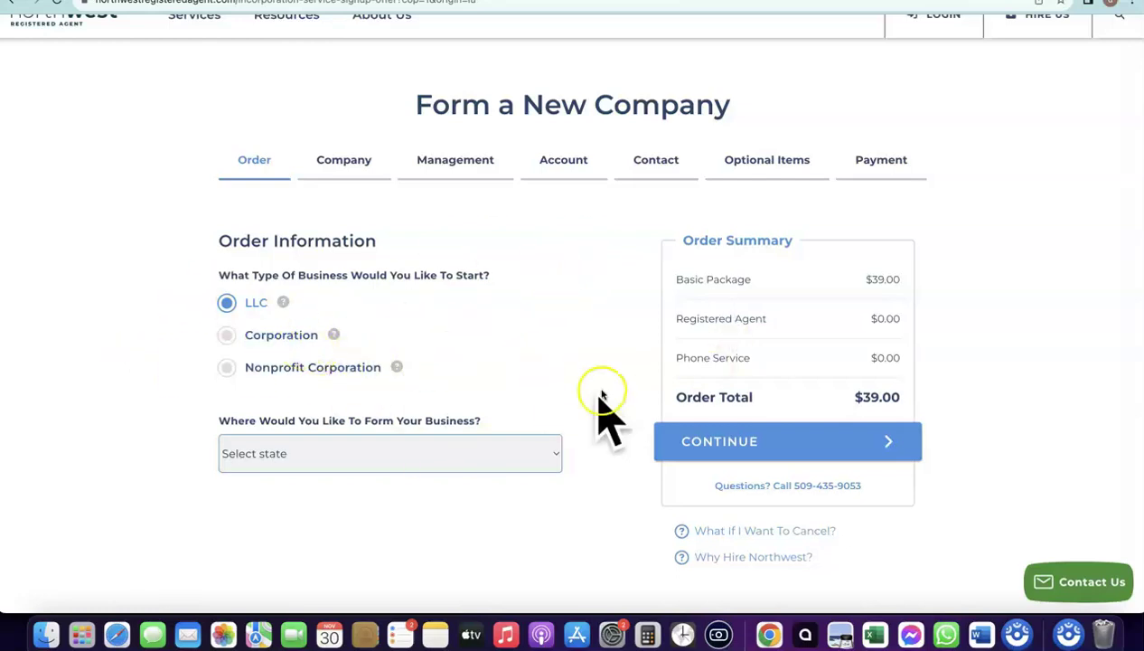
{"action": "left_click", "coordinate": [607, 178]}
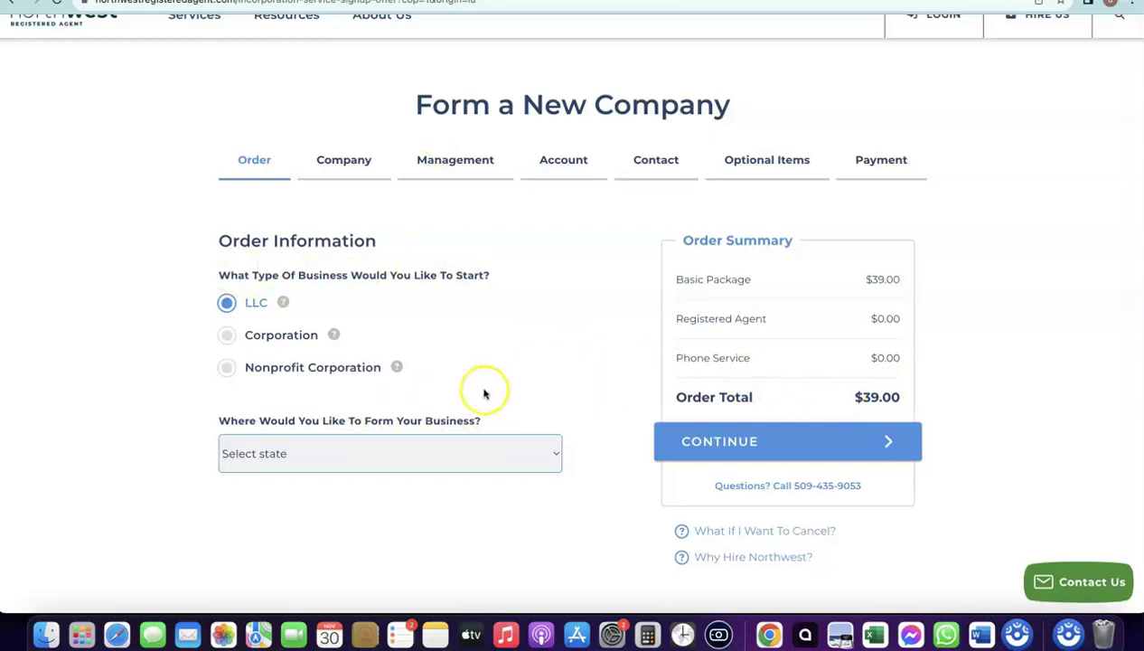
Form the LLC in NM - New Mexico, bringing the total to $89.00 with 6-day processing
{"action": "left_click", "coordinate": [397, 462]}
{"action": "scroll", "coordinate": [399, 462], "scroll_direction": "down", "scroll_amount": 5}
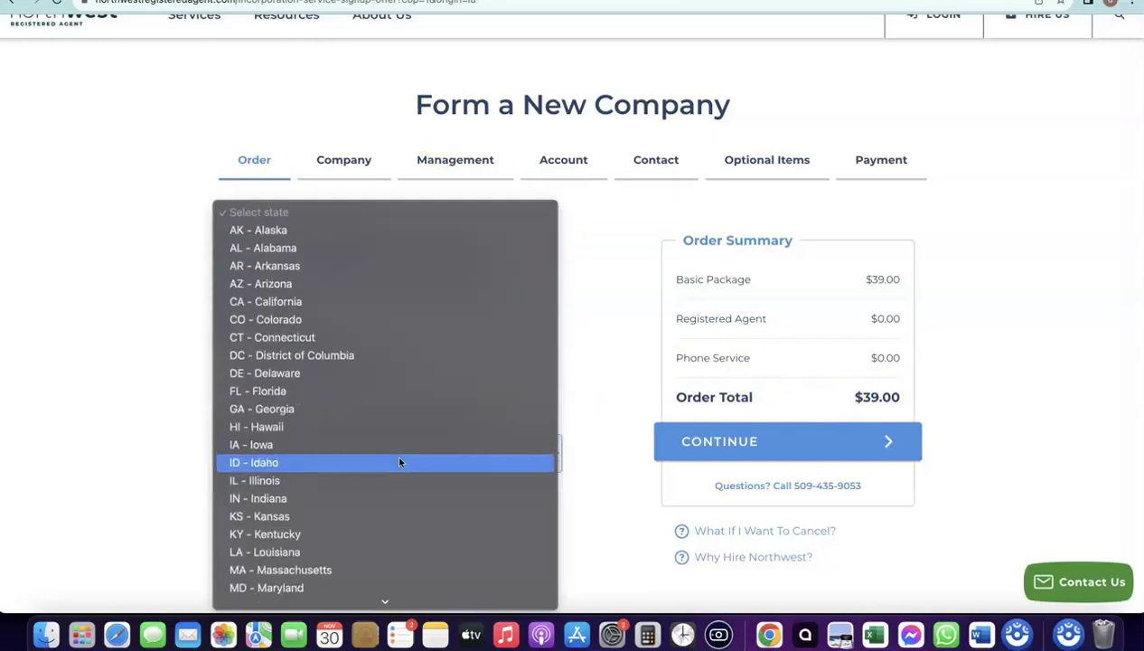
{"action": "scroll", "coordinate": [301, 363], "scroll_direction": "down", "scroll_amount": 10}
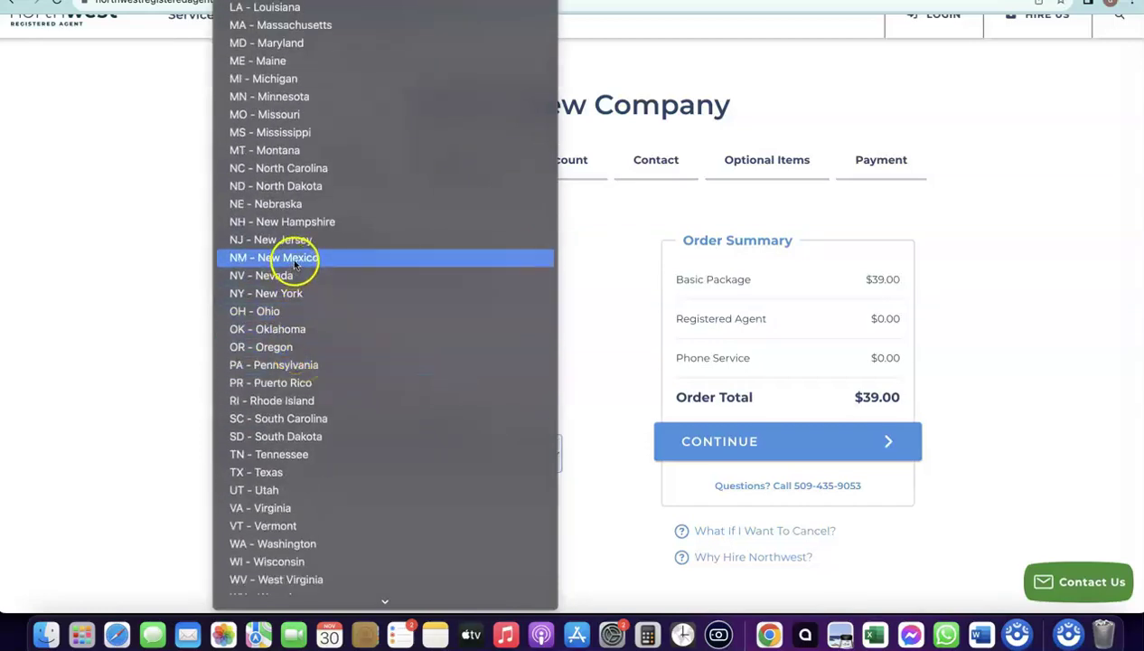
{"action": "left_click", "coordinate": [290, 258]}
{"action": "scroll", "coordinate": [408, 490], "scroll_direction": "down", "scroll_amount": 1}
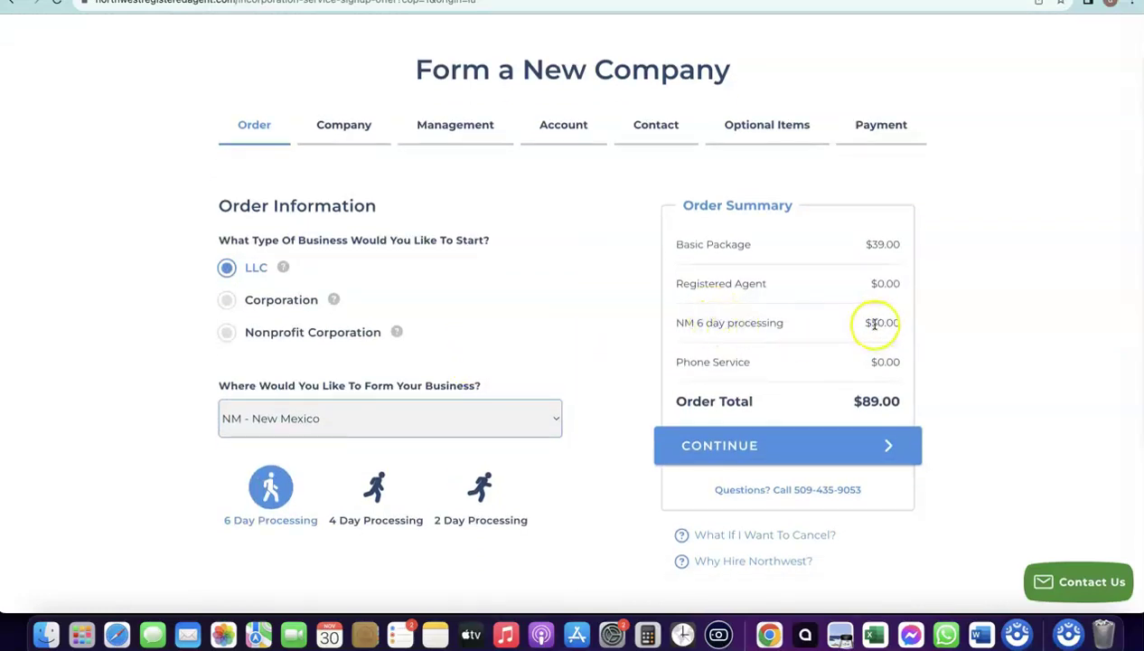
{"action": "scroll", "coordinate": [868, 322], "scroll_direction": "up", "scroll_amount": 5}
{"action": "scroll", "coordinate": [866, 324], "scroll_direction": "left", "scroll_amount": 2}
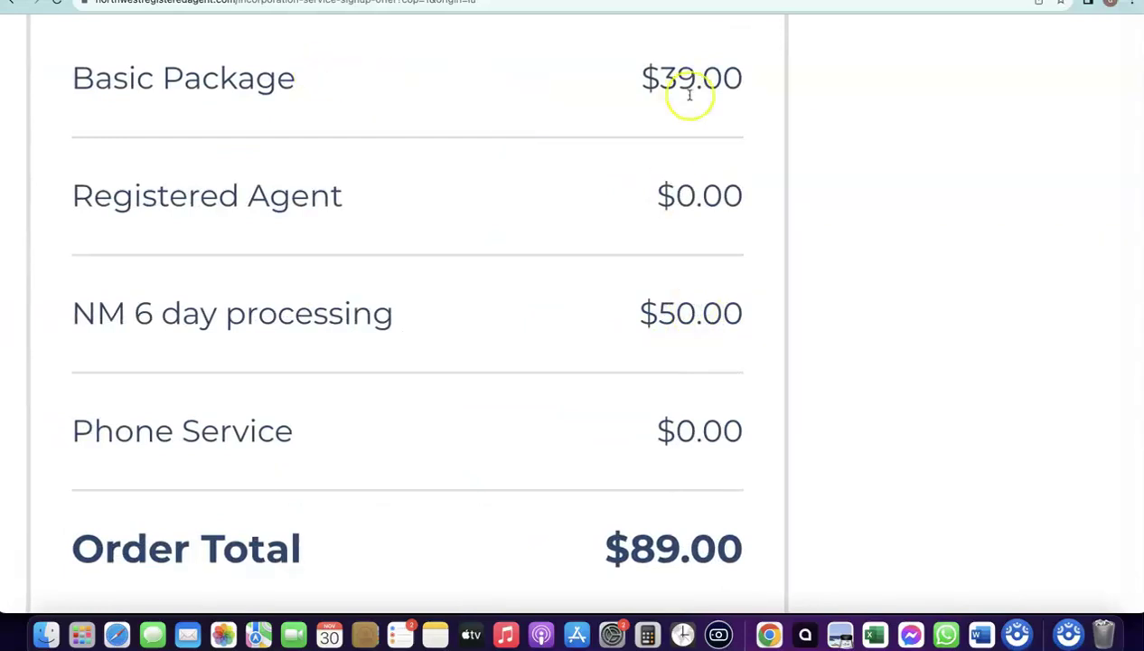
{"action": "scroll", "coordinate": [662, 83], "scroll_direction": "down", "scroll_amount": 5}
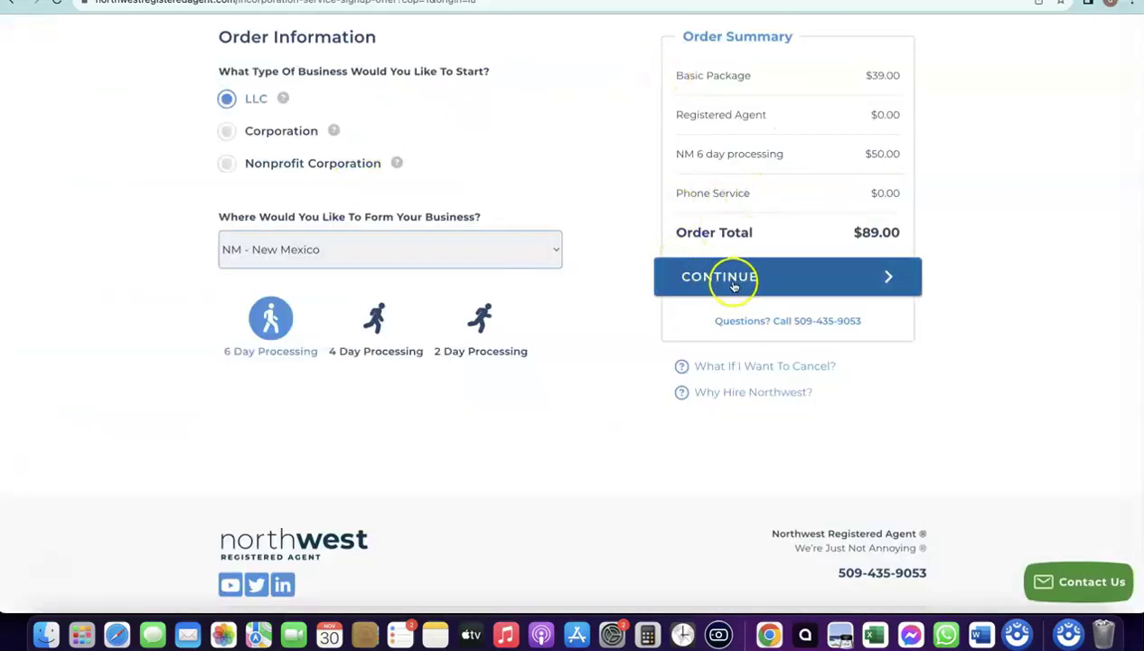
{"action": "left_click", "coordinate": [738, 278]}
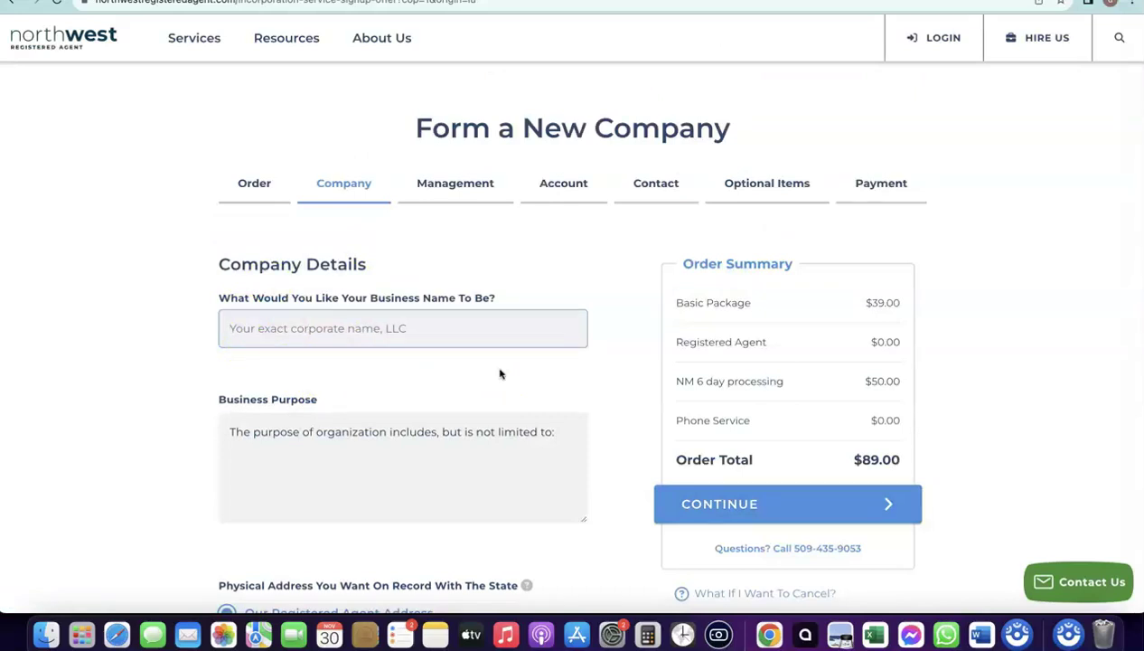
Name the company 'Dropshipping Hustle' with the purpose Dropshipping and eCommerce
{"action": "left_click", "coordinate": [444, 327]}
{"action": "type", "text": "Dropshipping Hustle"}
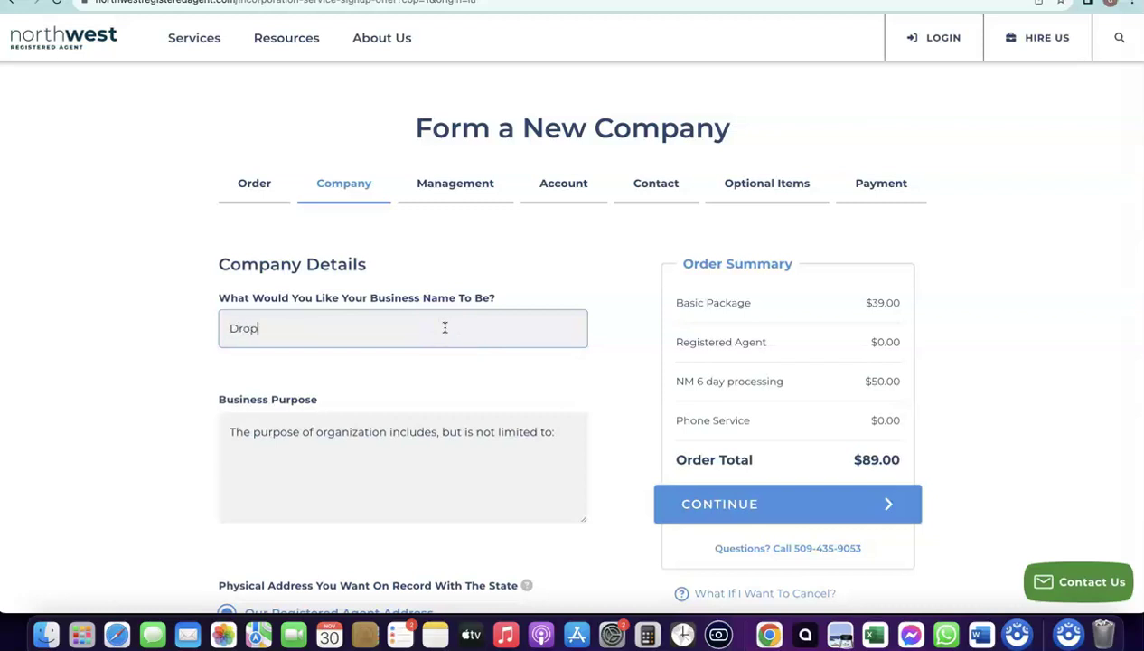
{"action": "left_click", "coordinate": [409, 418]}
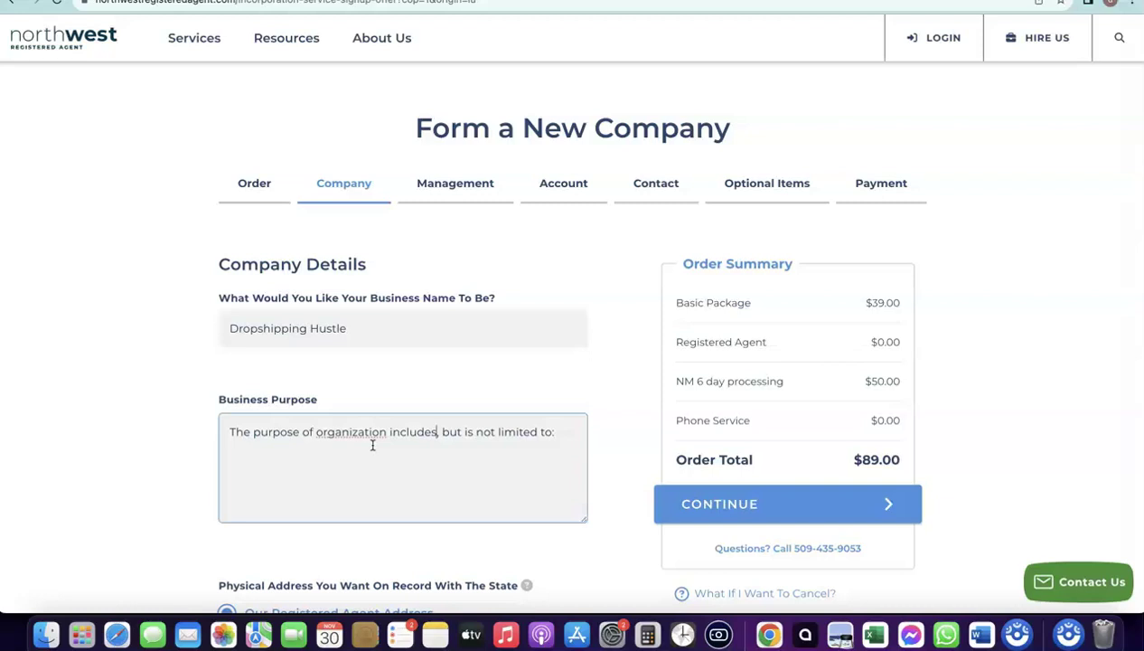
{"action": "left_click", "coordinate": [573, 431]}
{"action": "type", "text": "Dr"}
{"action": "key", "text": "BackSpace"}
{"action": "key", "text": "BackSpace"}
{"action": "type", "text": "Dr"}
{"action": "left_click", "coordinate": [431, 538]}
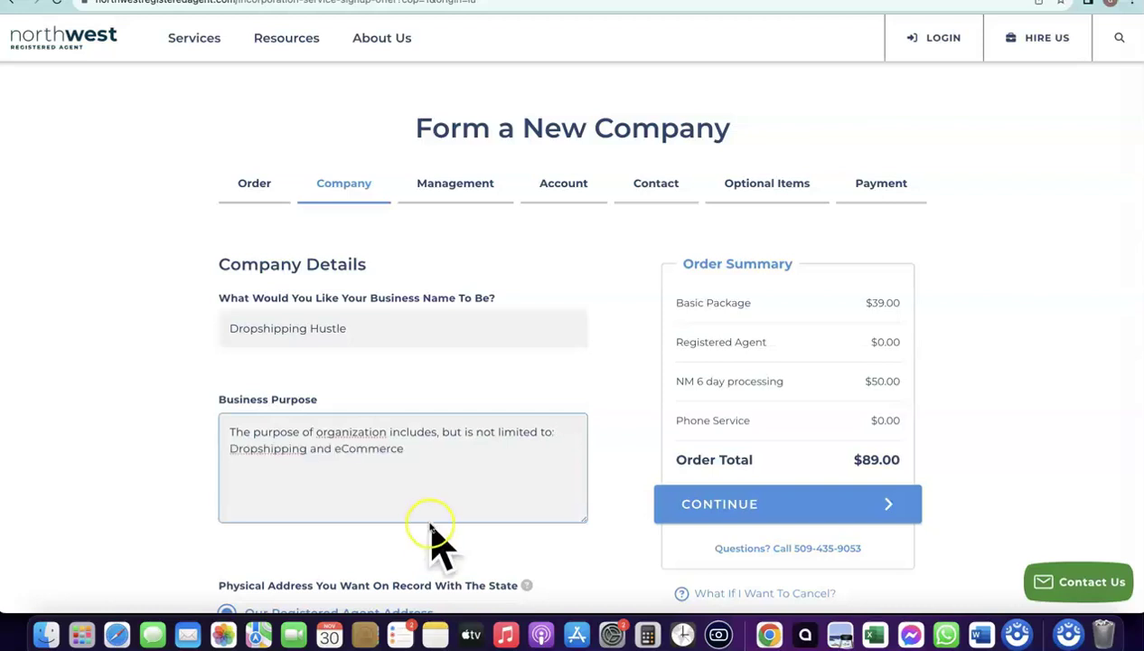
{"action": "scroll", "coordinate": [472, 354], "scroll_direction": "down", "scroll_amount": 1}
{"action": "scroll", "coordinate": [737, 470], "scroll_direction": "down", "scroll_amount": 1}
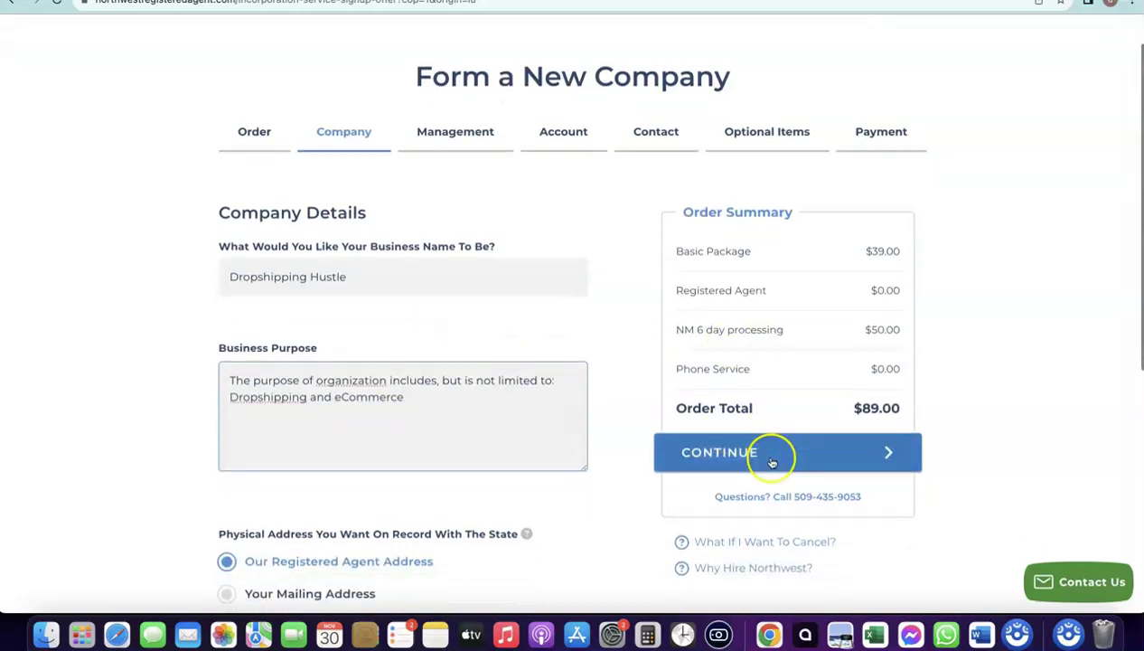
{"action": "left_click", "coordinate": [771, 456]}
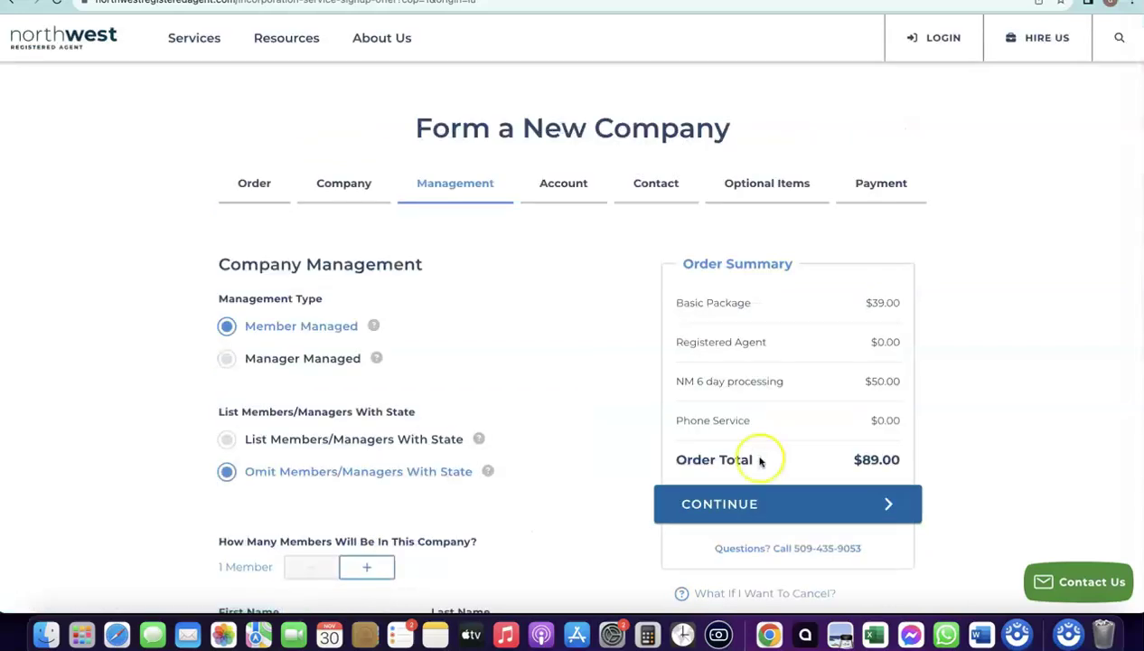
Make the LLC manager-managed with 1 member and 1 manager, omitting members/managers with the state
{"action": "scroll", "coordinate": [452, 353], "scroll_direction": "down", "scroll_amount": 1}
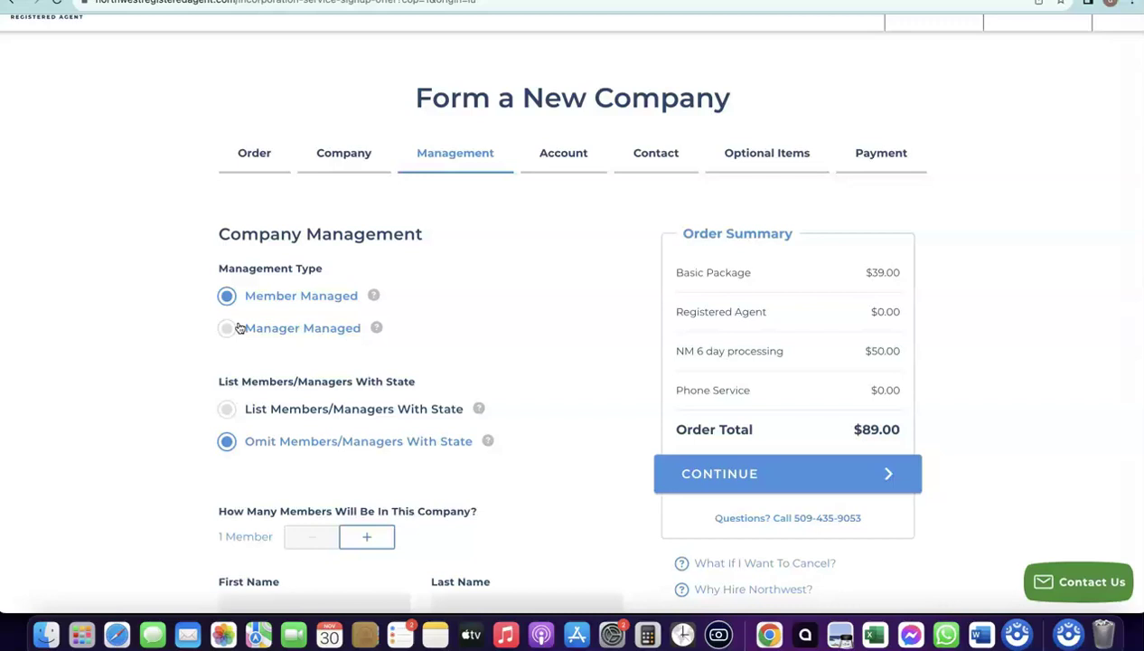
{"action": "left_click", "coordinate": [227, 330]}
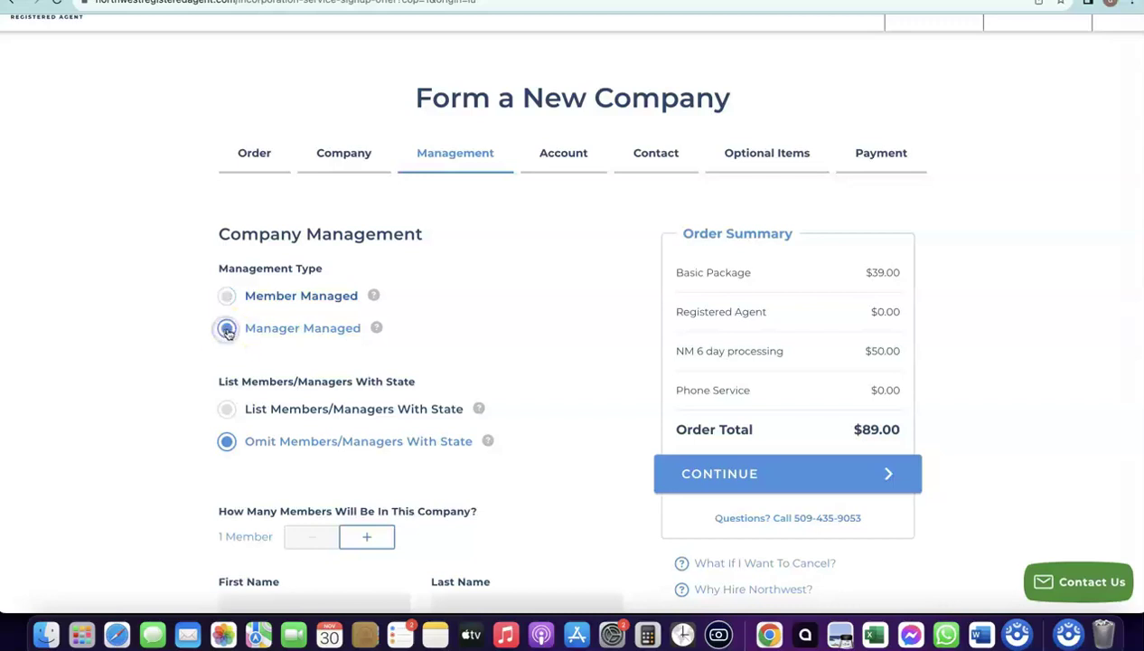
{"action": "scroll", "coordinate": [383, 307], "scroll_direction": "down", "scroll_amount": 1}
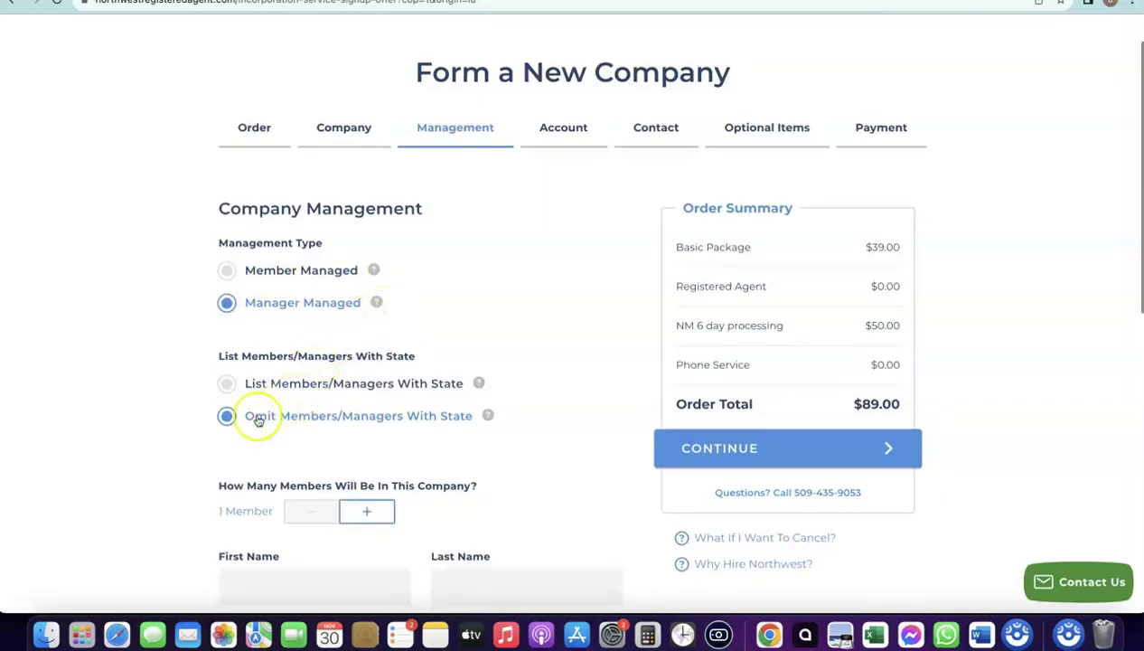
{"action": "scroll", "coordinate": [272, 352], "scroll_direction": "down", "scroll_amount": 1}
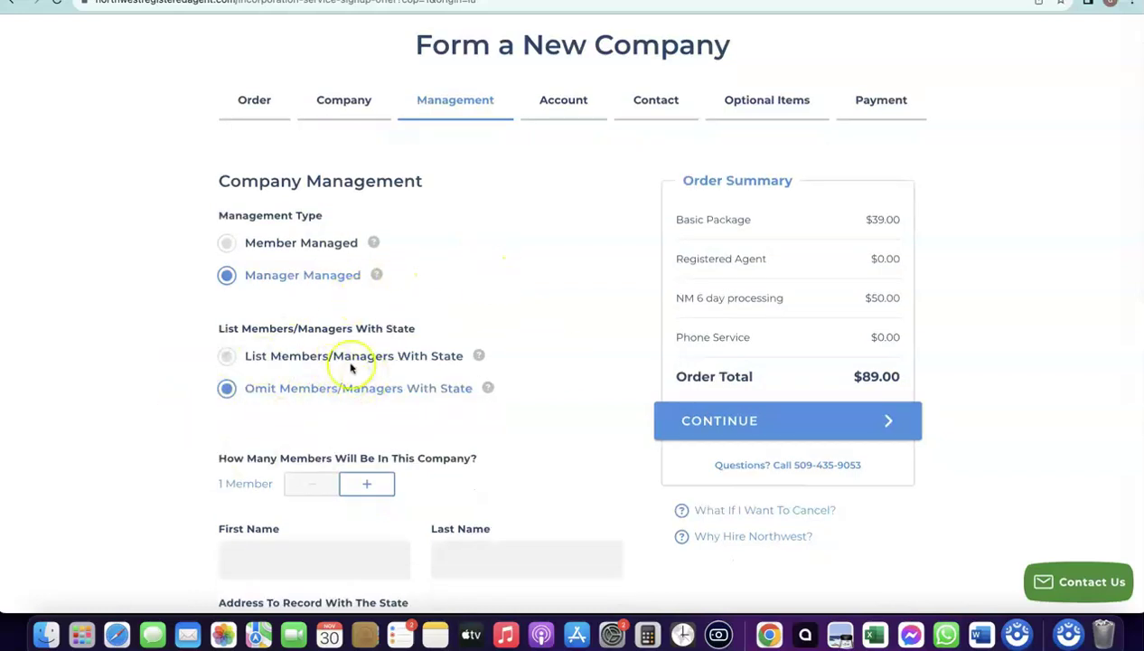
{"action": "scroll", "coordinate": [452, 323], "scroll_direction": "down", "scroll_amount": 5}
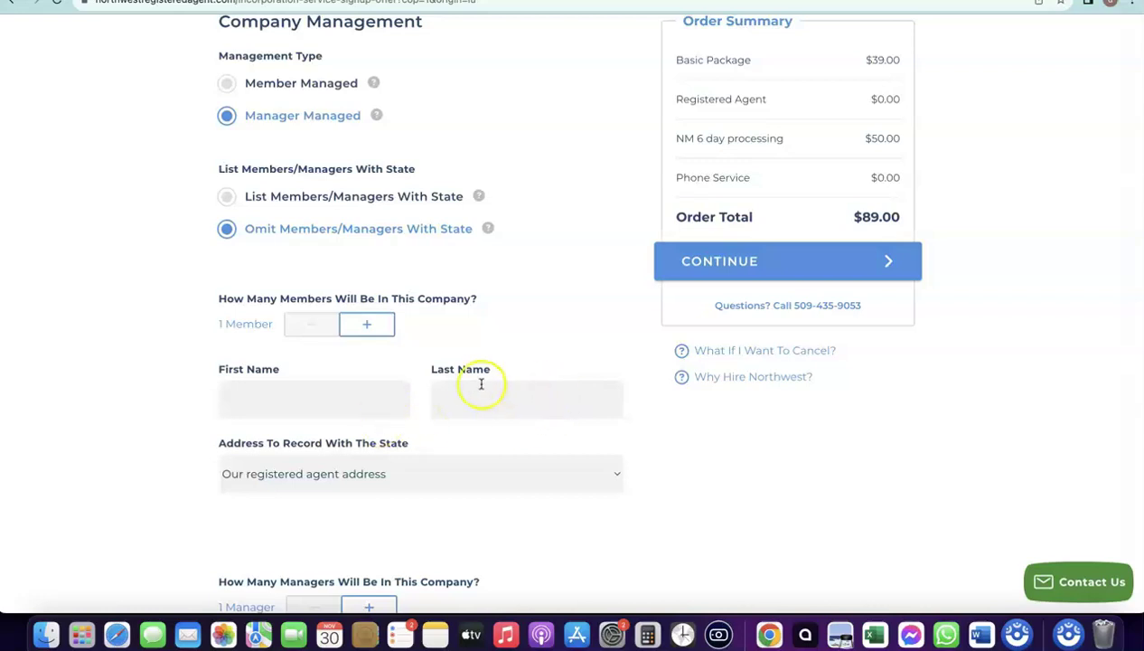
{"action": "scroll", "coordinate": [474, 383], "scroll_direction": "down", "scroll_amount": 2}
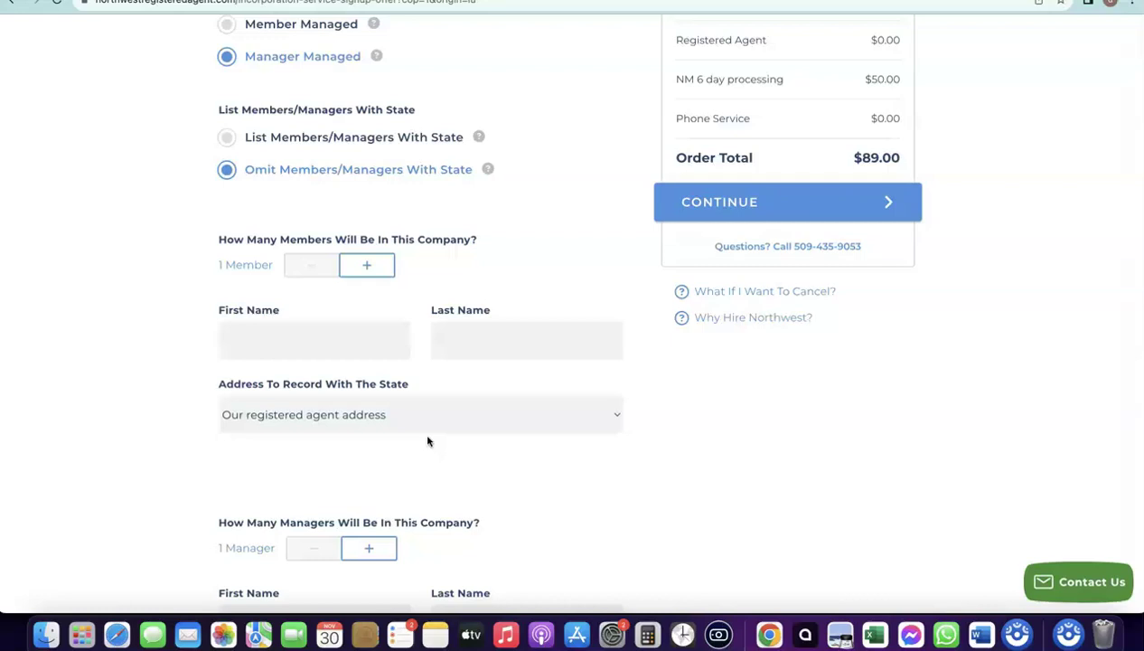
{"action": "scroll", "coordinate": [428, 442], "scroll_direction": "down", "scroll_amount": 5}
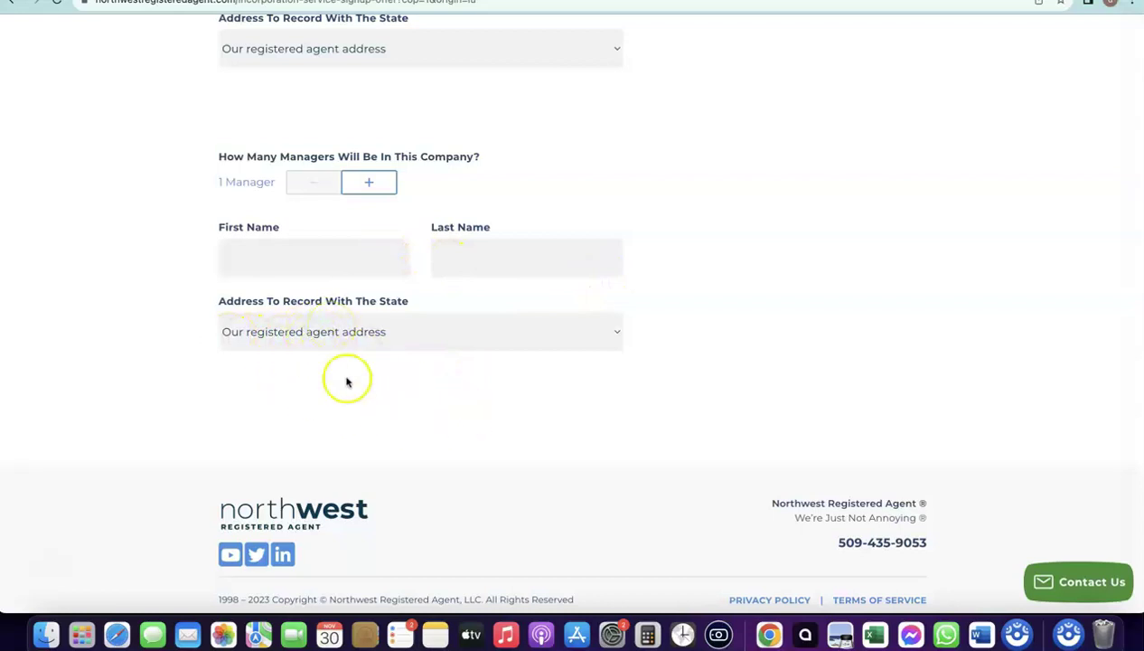
{"action": "scroll", "coordinate": [585, 354], "scroll_direction": "up", "scroll_amount": 2}
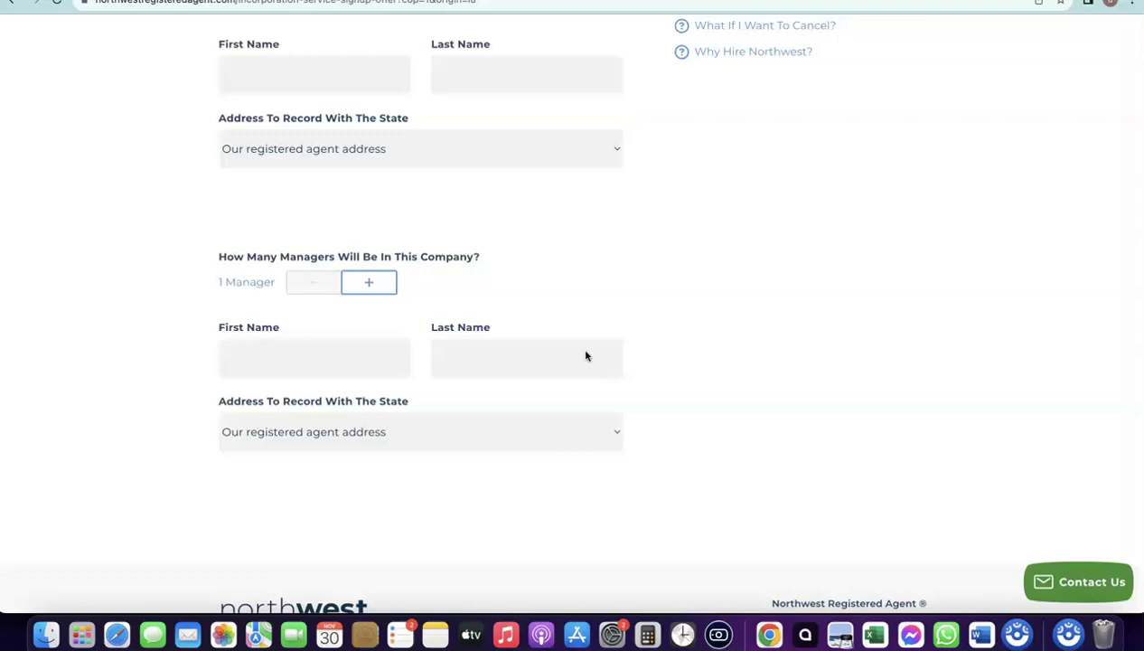
{"action": "left_click", "coordinate": [466, 271]}
{"action": "scroll", "coordinate": [460, 270], "scroll_direction": "up", "scroll_amount": 3}
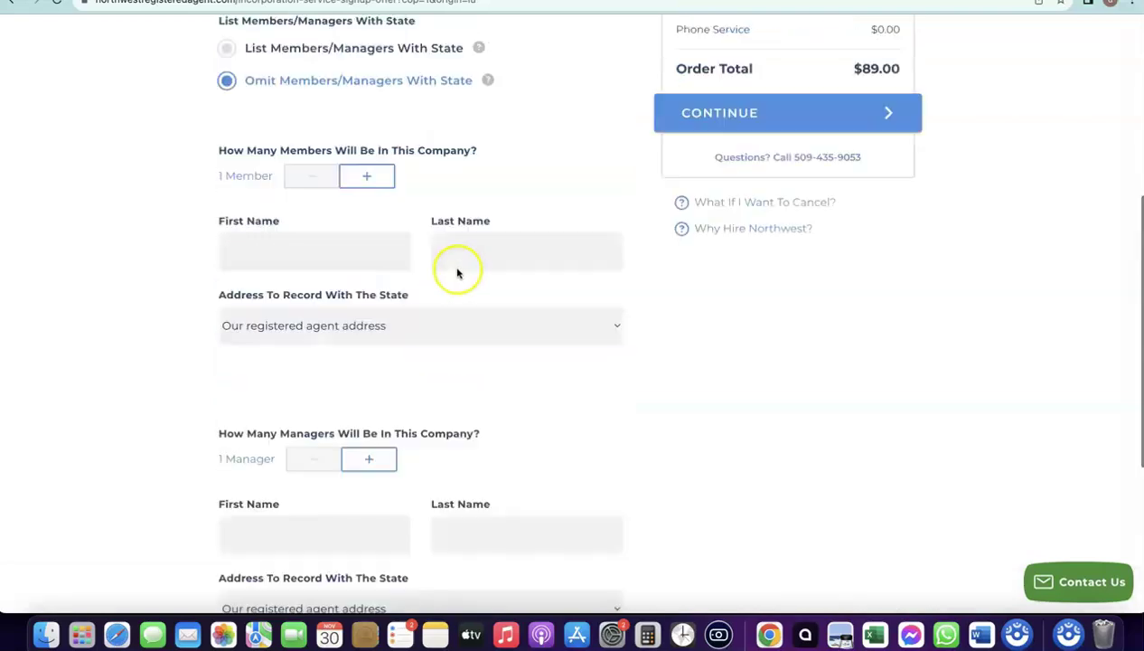